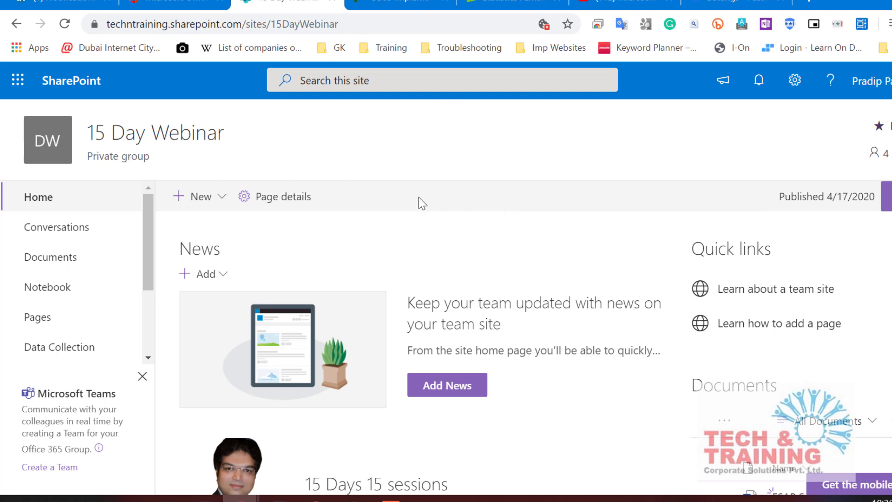
# Step: Start a new list named Sales Register from the New menu
pyautogui.click(217, 202)
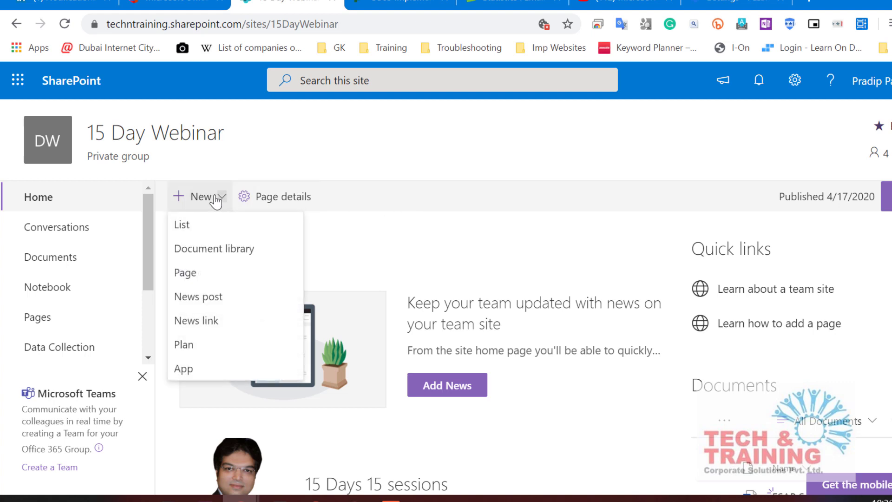
pyautogui.click(190, 229)
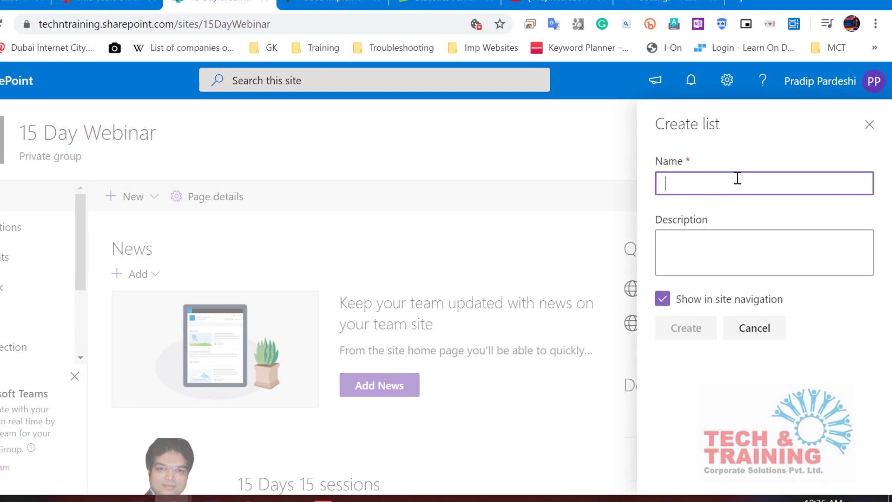
pyautogui.write('Sales Re')
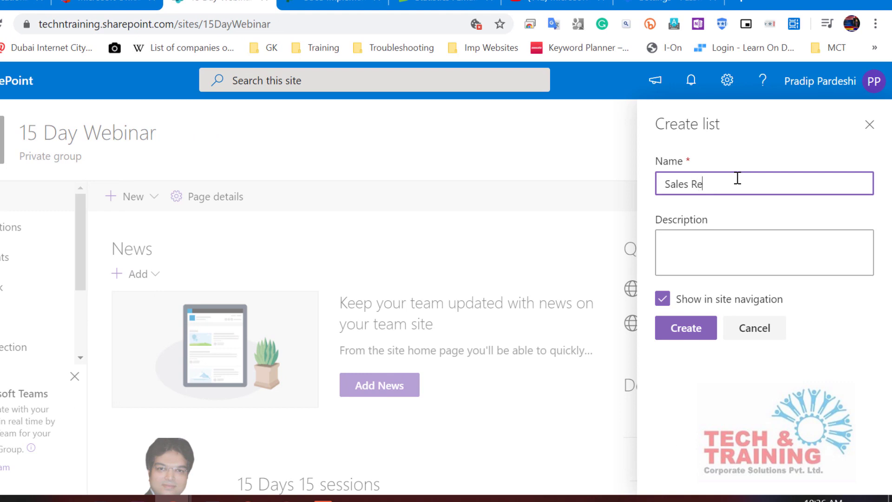
pyautogui.write('gister')
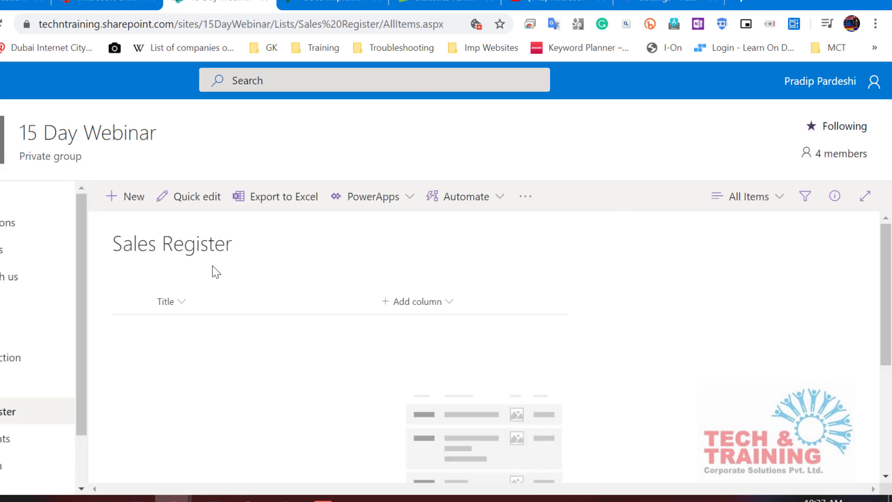
# Step: Add single-line text columns Name of Salesman and Product
pyautogui.click(418, 303)
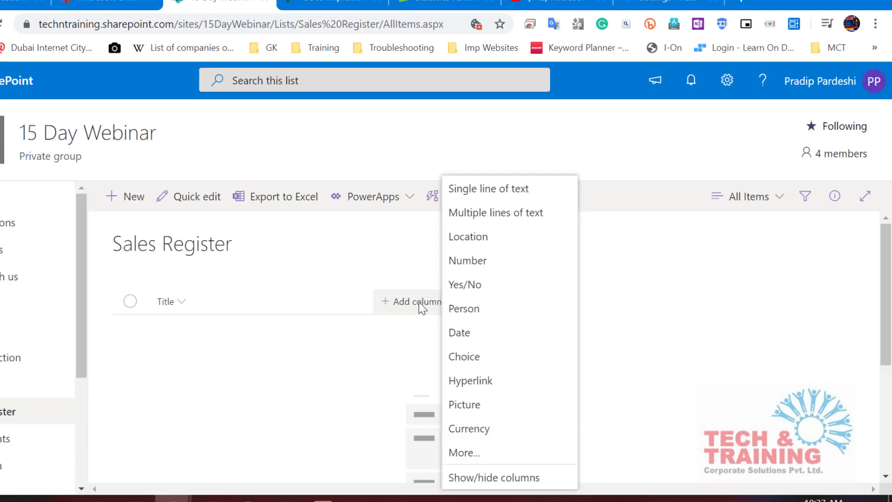
pyautogui.click(488, 192)
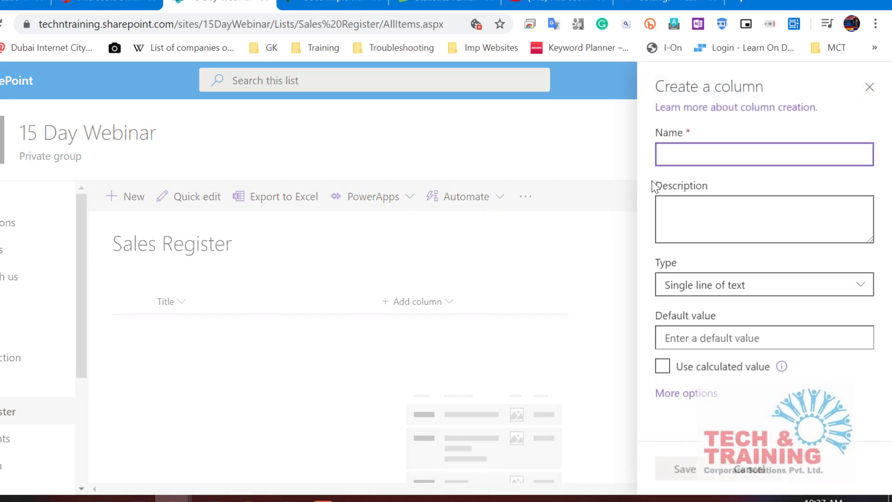
pyautogui.write('Name of S')
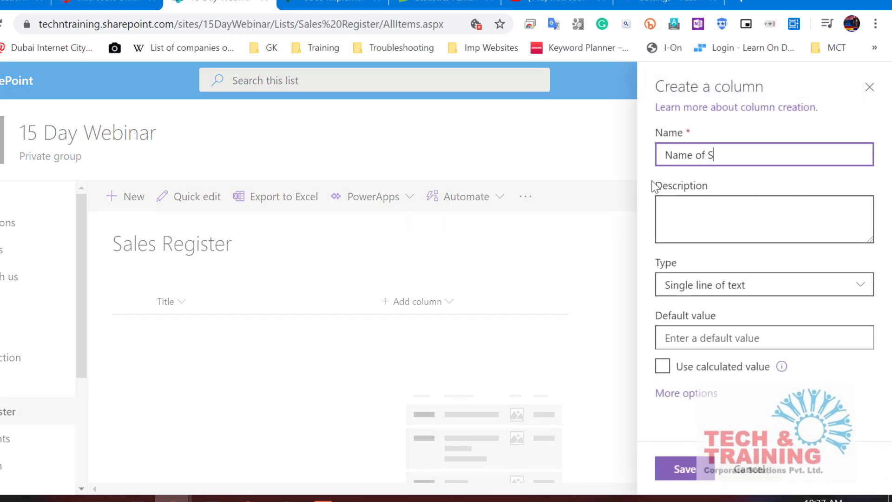
pyautogui.write('alesman')
pyautogui.click(685, 468)
pyautogui.click(535, 304)
pyautogui.click(609, 195)
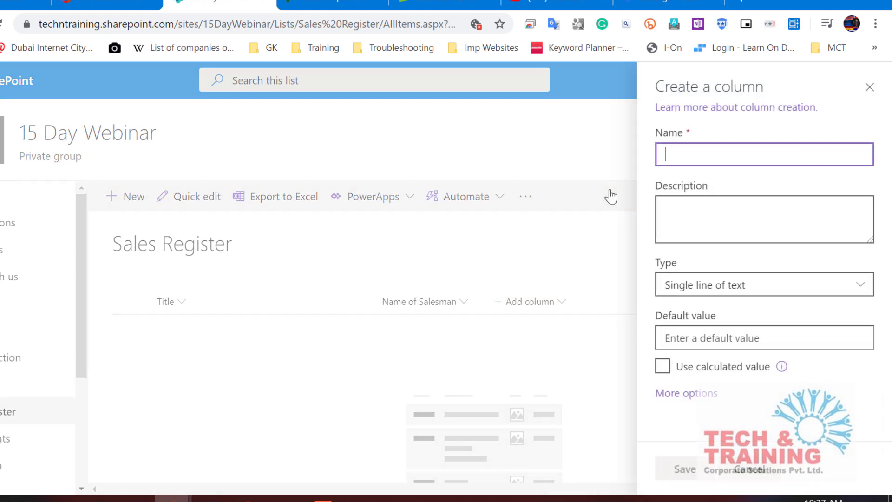
pyautogui.write('Product')
pyautogui.click(684, 469)
# Step: Add a number column Cost and a date column Date of Pitch
pyautogui.click(646, 306)
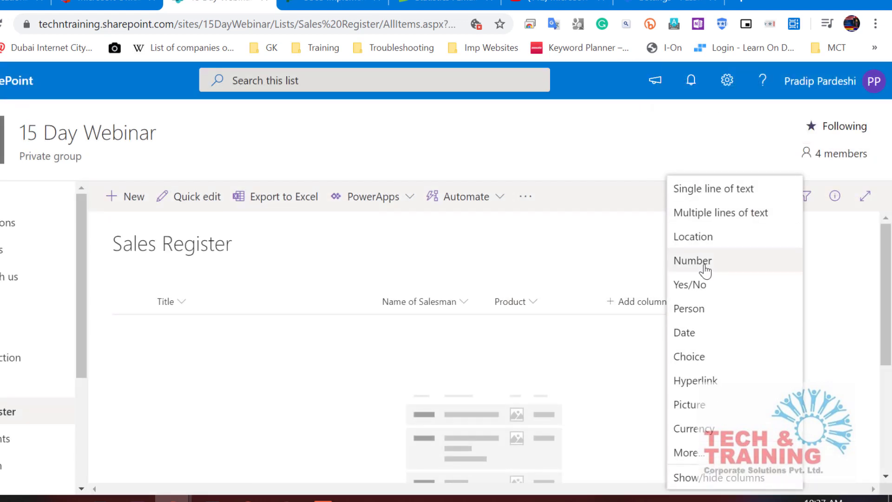
pyautogui.click(680, 261)
pyautogui.write('Cost')
pyautogui.press('Return')
pyautogui.click(766, 302)
pyautogui.click(621, 339)
pyautogui.write('Date')
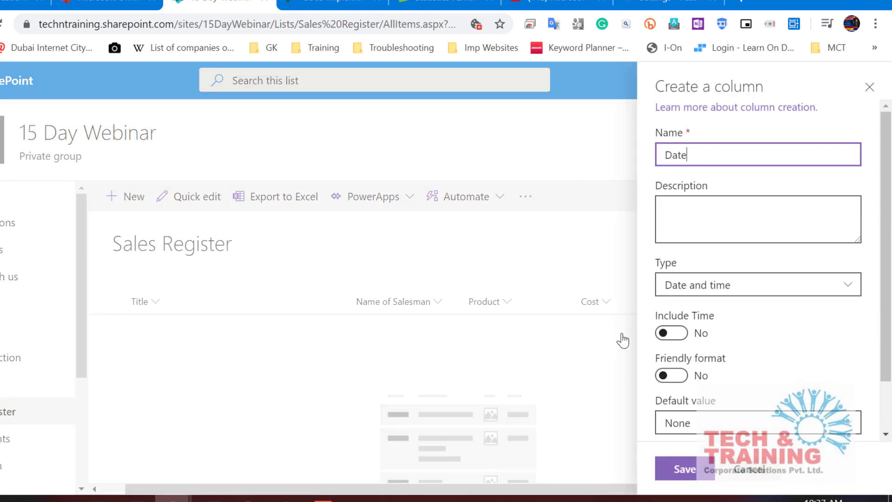
pyautogui.write(' of Picch')
pyautogui.press('Return')
# Step: Add a text column for the customer name
pyautogui.click(837, 300)
pyautogui.click(716, 187)
pyautogui.write('Name of Cust')
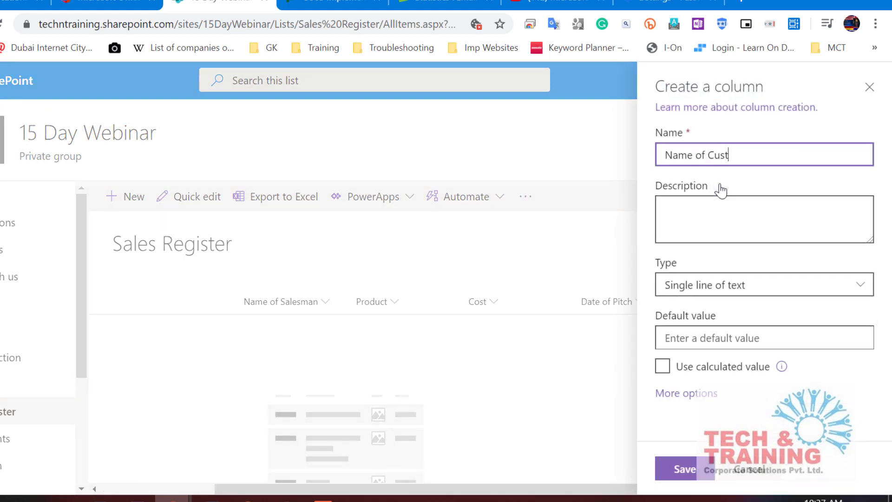
pyautogui.click(685, 469)
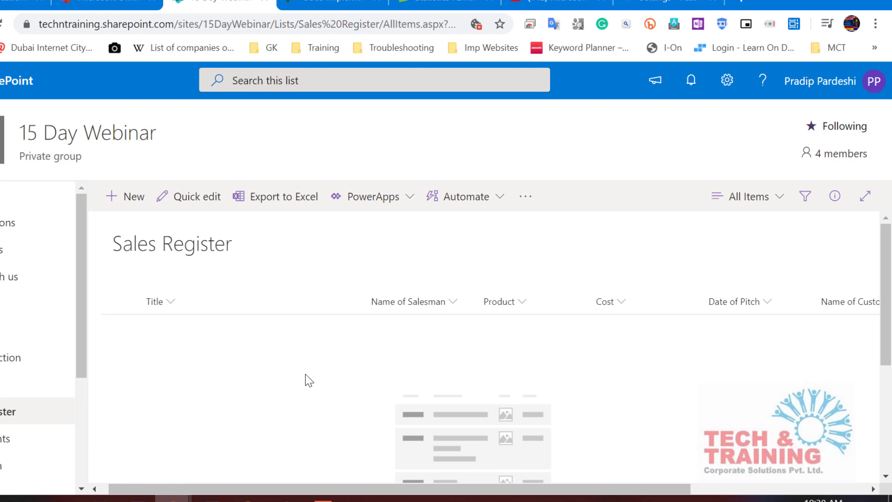
# Step: In Quick edit, enter title Mr., the salesman's name, product Mobile and cost 30000
pyautogui.click(189, 199)
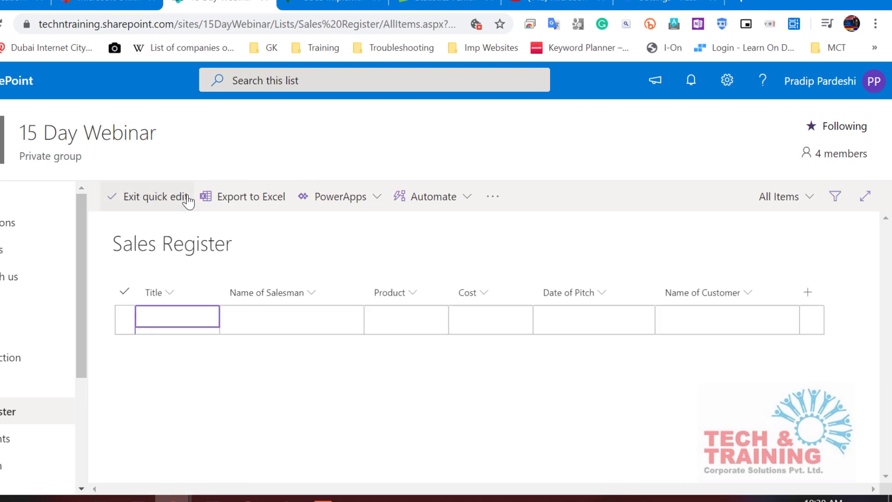
pyautogui.write('Mr.')
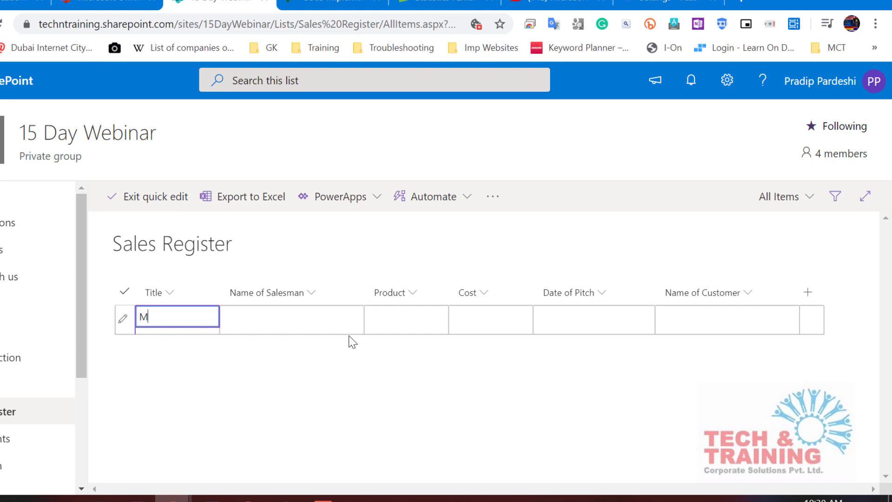
pyautogui.press('Tab')
pyautogui.write('Pradip')
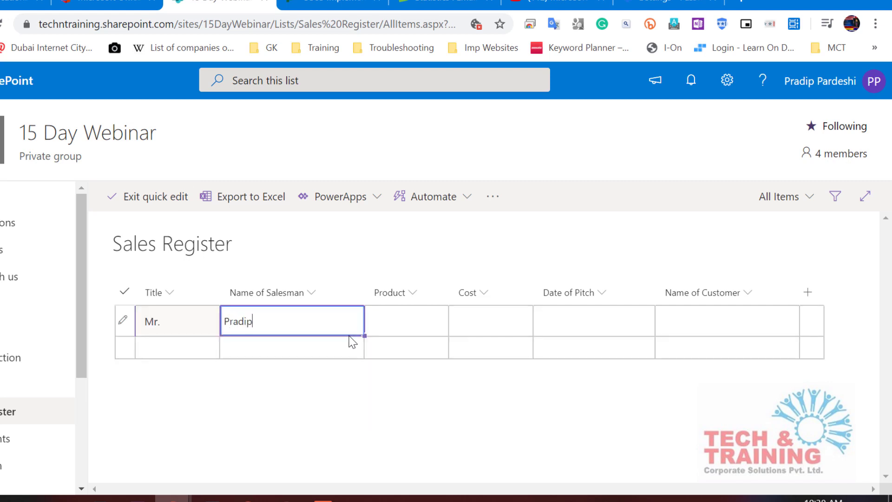
pyautogui.press('Tab')
pyautogui.write('Mobile')
pyautogui.press('Tab')
pyautogui.write('30000')
# Step: Set Date of Pitch to 4/15/2020, enter the customer's name, and save the row
pyautogui.press('Tab')
pyautogui.click(518, 320)
pyautogui.click(573, 428)
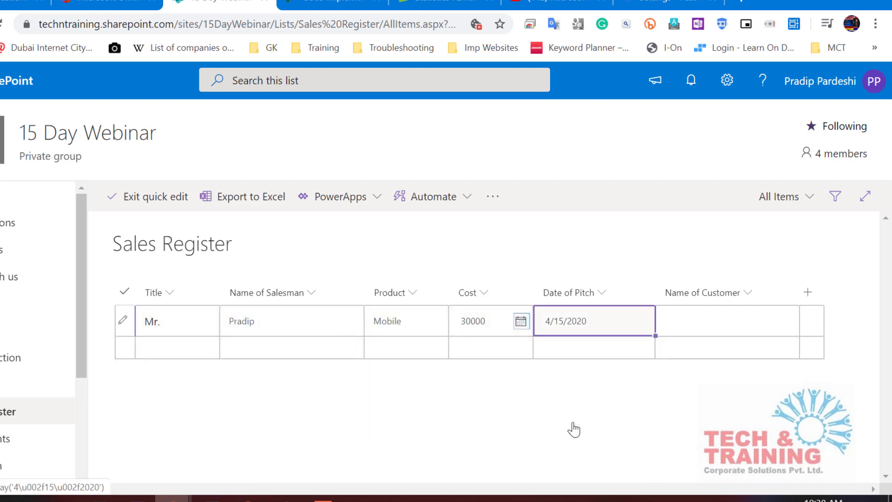
pyautogui.click(697, 317)
pyautogui.write('Shyam')
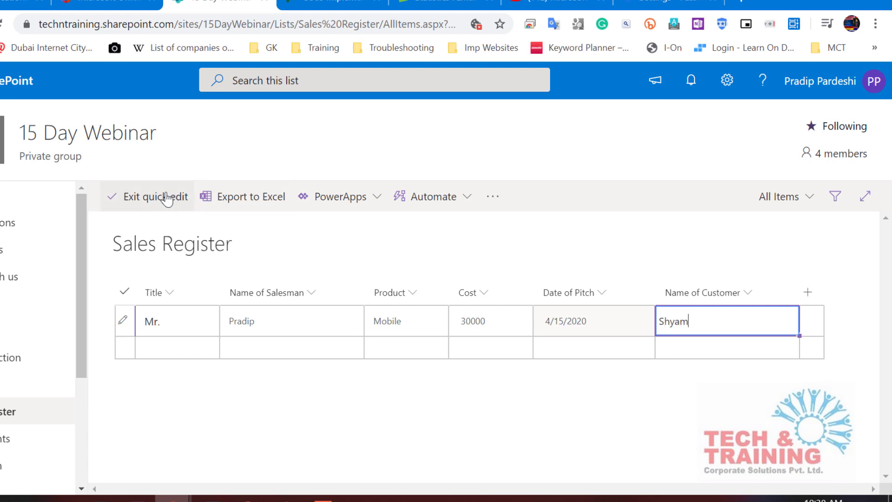
pyautogui.click(167, 198)
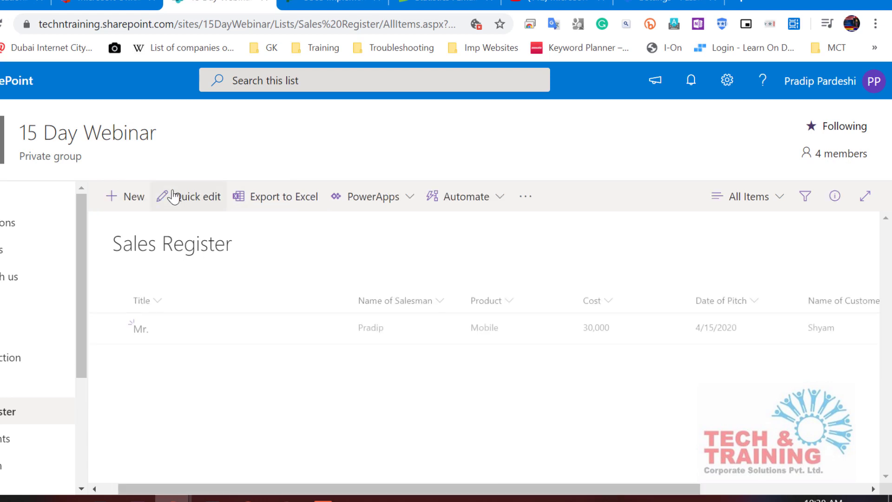
# Step: As the other site member, reload the site home and open Sales Register
pyautogui.click(403, 213)
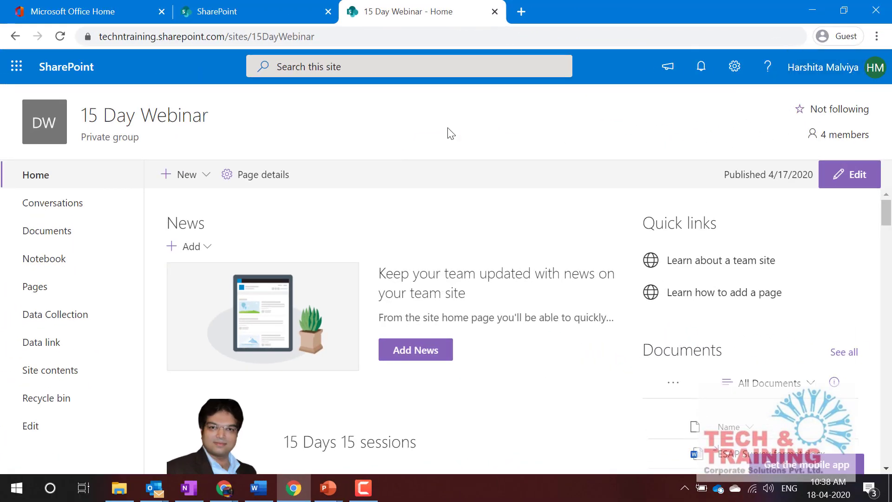
pyautogui.click(61, 37)
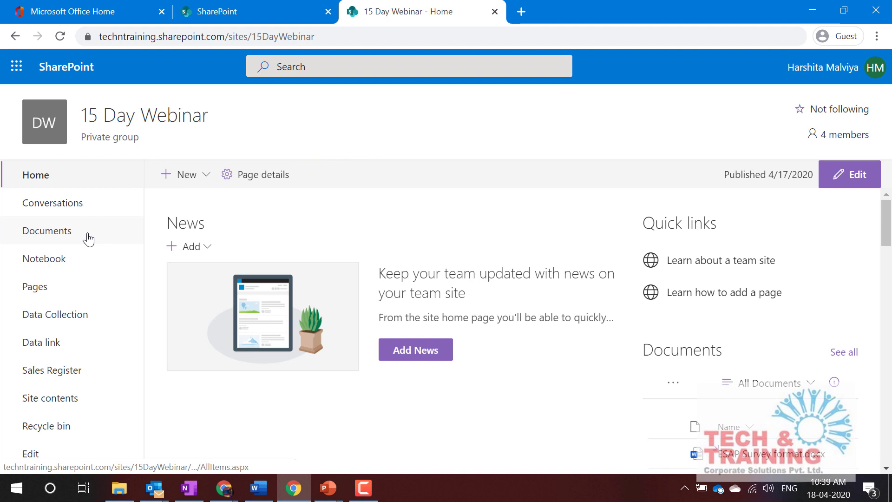
pyautogui.click(46, 380)
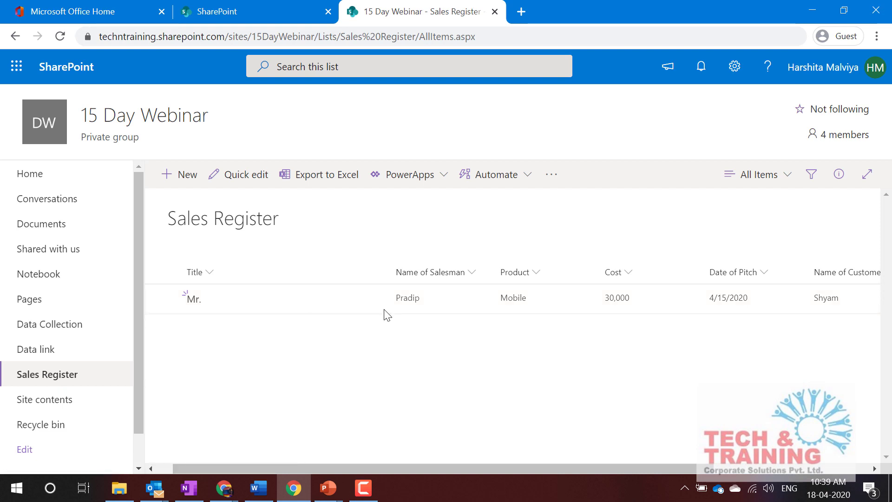
# Step: In Quick edit, fill the second row with Ms., the salesman's name, Laptop and 50000
pyautogui.click(237, 178)
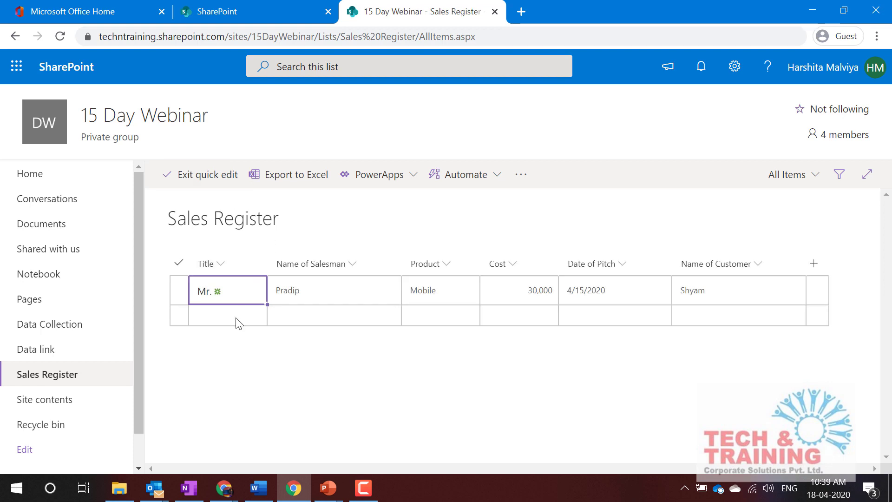
pyautogui.click(237, 317)
pyautogui.write('Ms.')
pyautogui.press('Tab')
pyautogui.write('Harshita')
pyautogui.press('Tab')
pyautogui.write('Laptop')
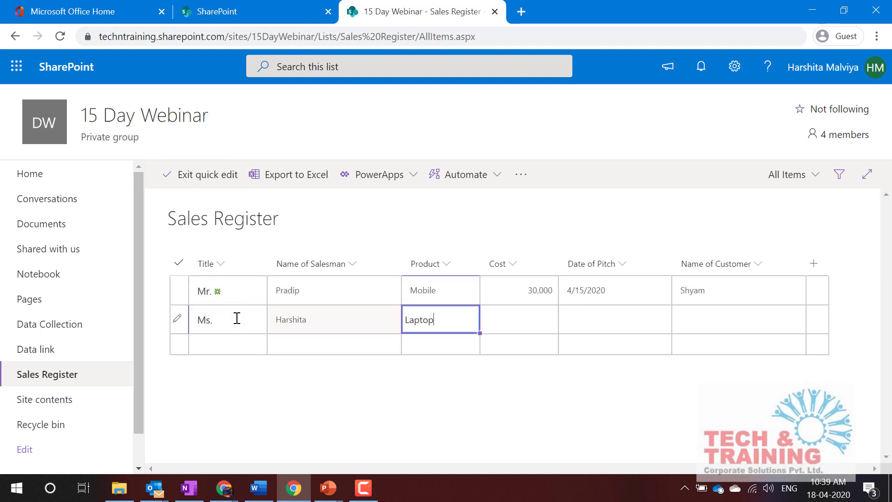
pyautogui.press('Tab')
pyautogui.write('50000')
# Step: Set its pitch date to 4/16/2020, enter the customer's name, and save the row
pyautogui.click(547, 319)
pyautogui.click(623, 415)
pyautogui.click(720, 319)
pyautogui.write('Ghanshyam')
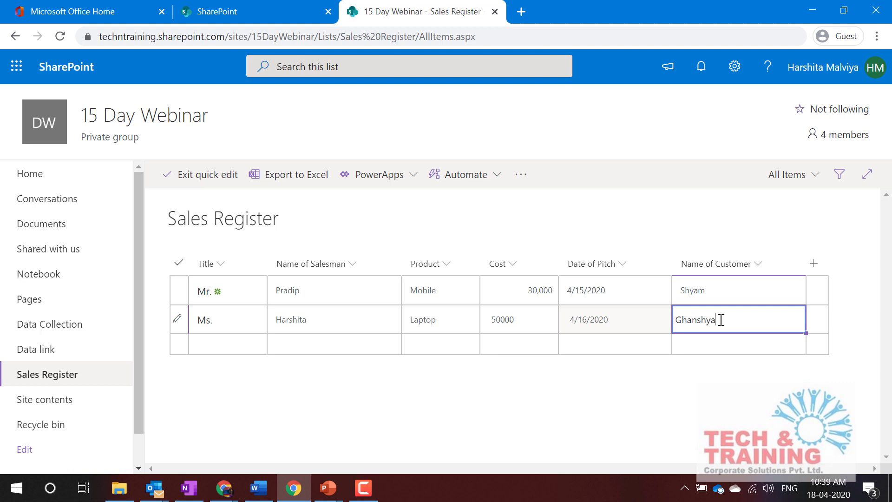
pyautogui.click(207, 175)
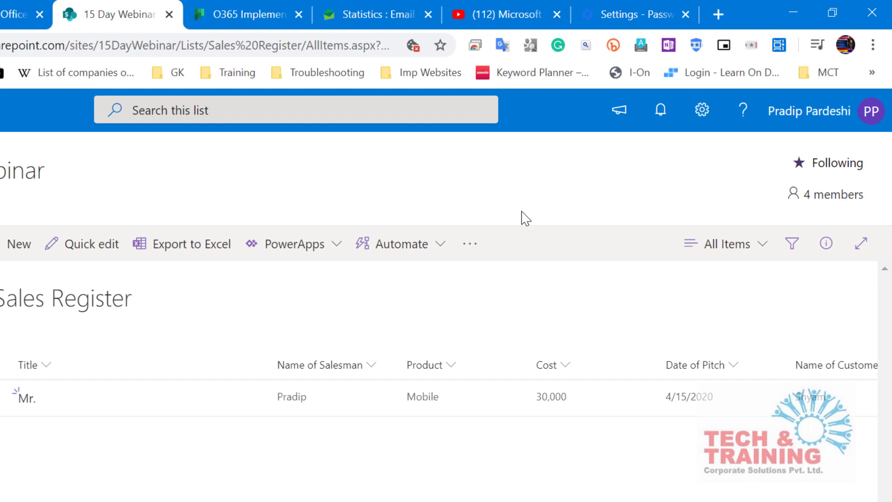
# Step: In the list's Advanced settings, set Item-level Permissions to 'Read items that were created by the user'
pyautogui.click(703, 112)
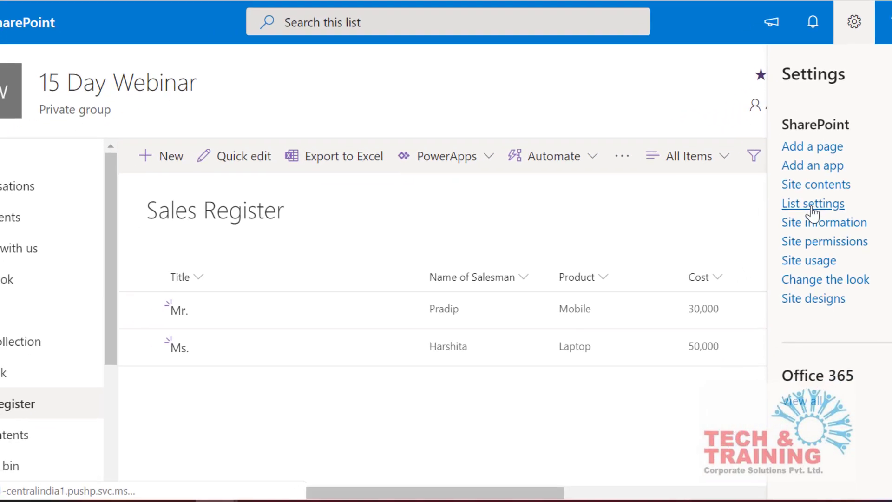
pyautogui.click(660, 291)
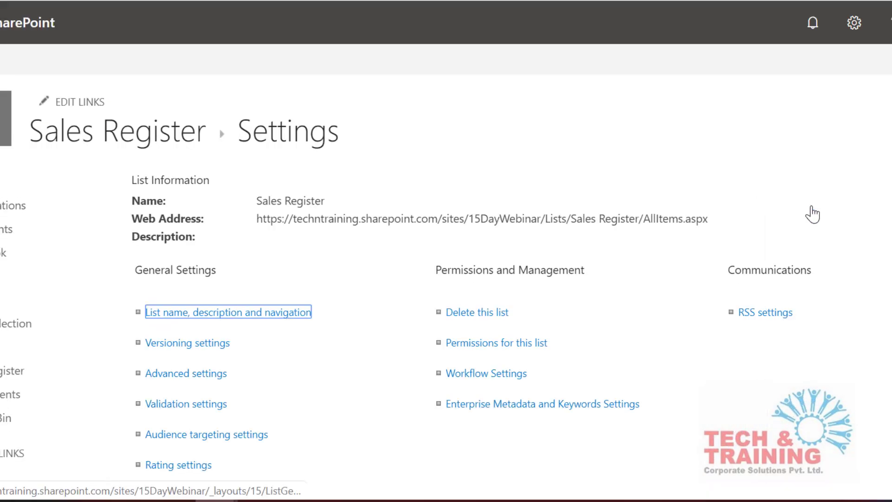
pyautogui.click(173, 381)
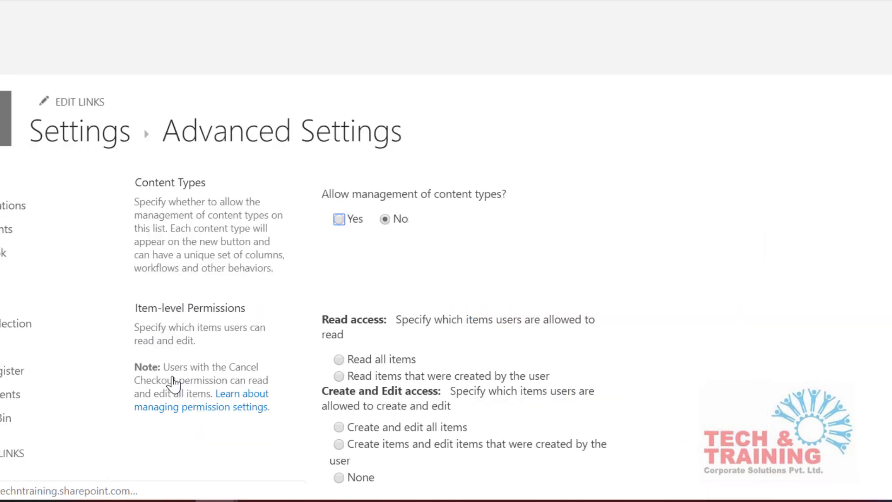
pyautogui.scroll(-2, 173, 382)
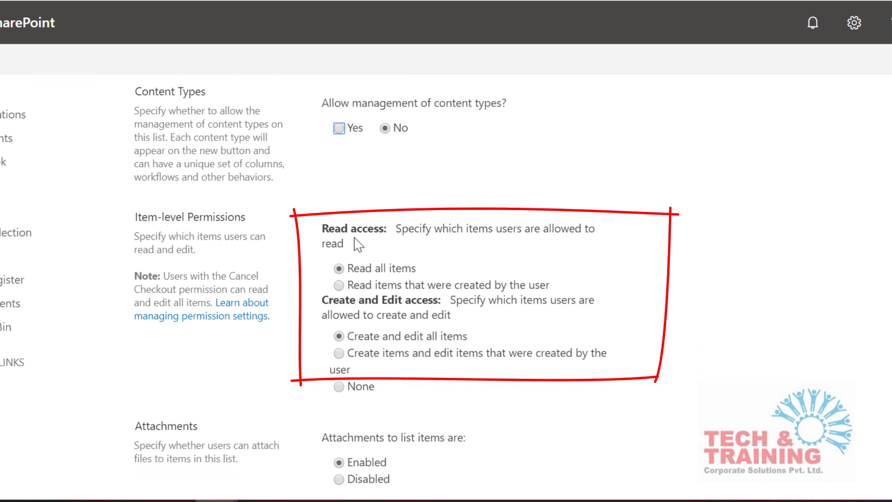
pyautogui.click(339, 285)
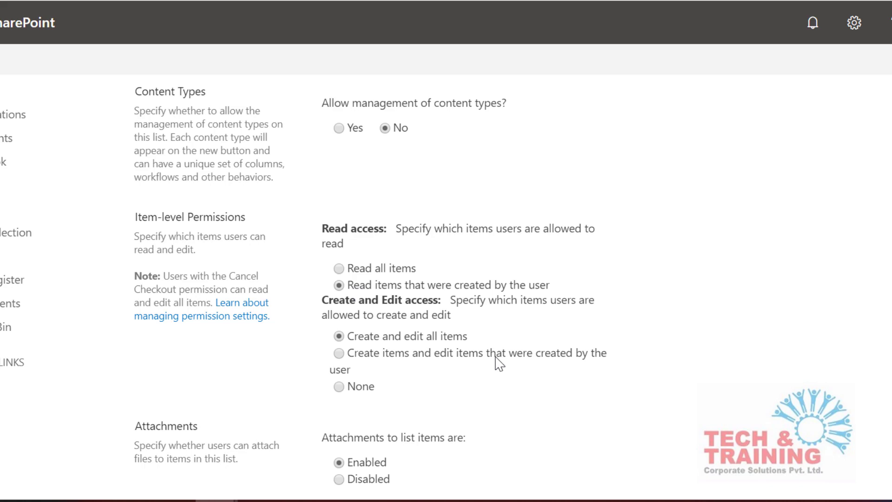
pyautogui.scroll(-10, 499, 364)
pyautogui.scroll(-5, 500, 364)
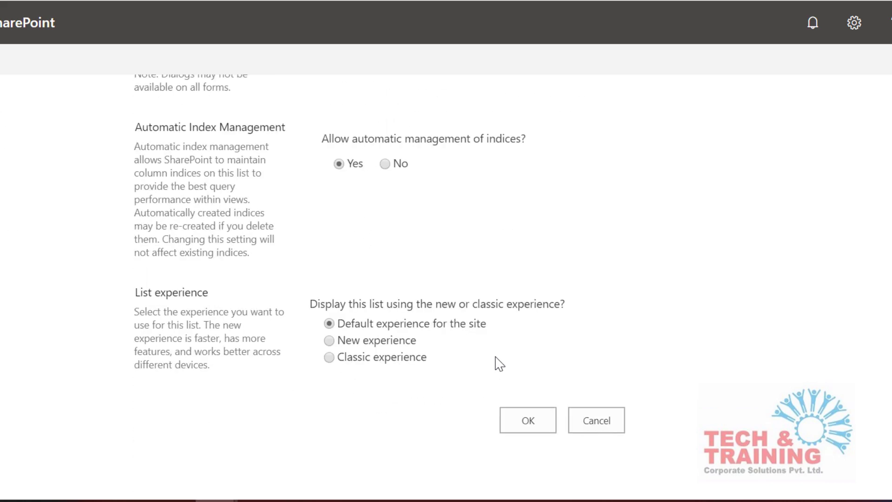
pyautogui.click(528, 426)
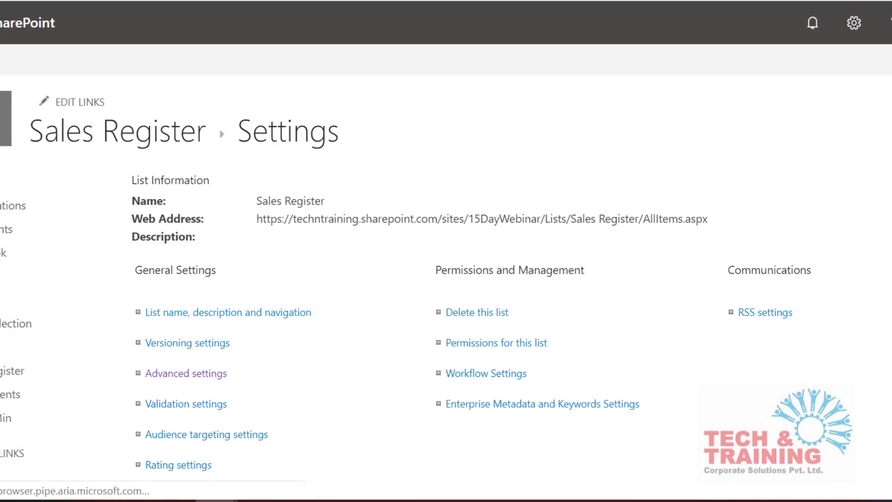
pyautogui.click(12, 158)
# Step: Open Sales Register and reload the second user's view to confirm only her Laptop row shows
pyautogui.click(29, 415)
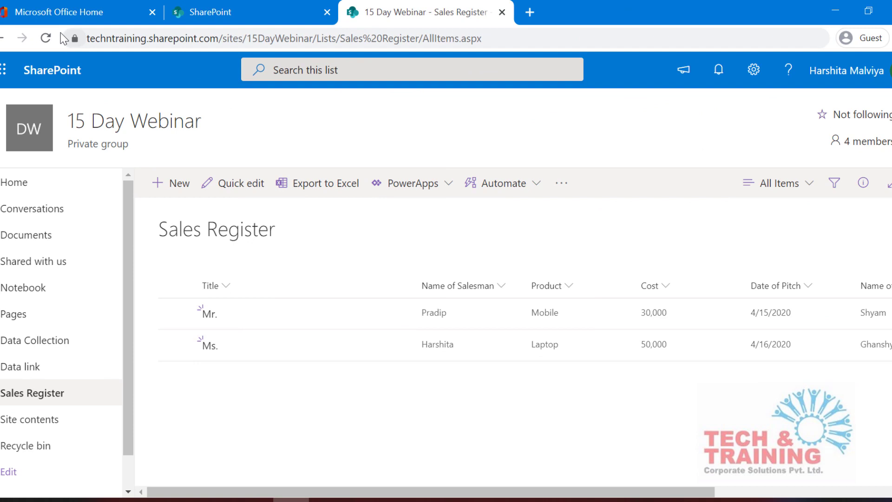
pyautogui.click(46, 38)
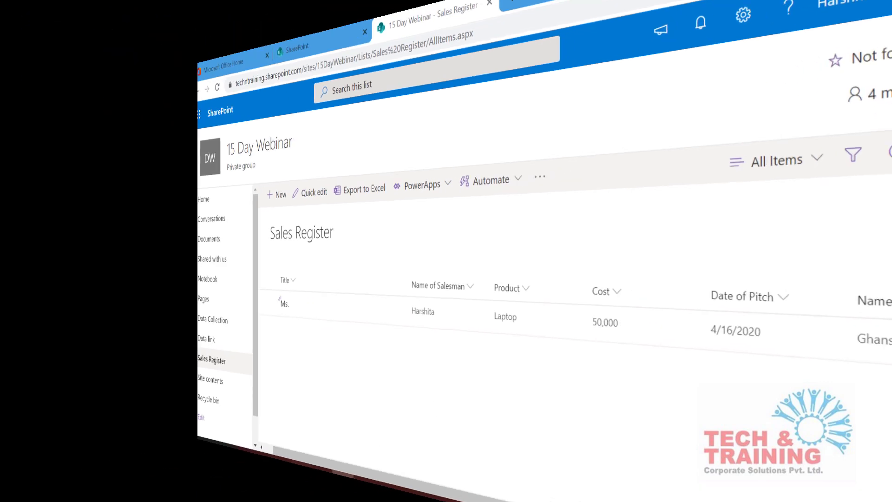
# Step: In Quick edit, start a third row with Mr. and the salesman's name, Laptop and 60000
pyautogui.moveTo(217, 500)
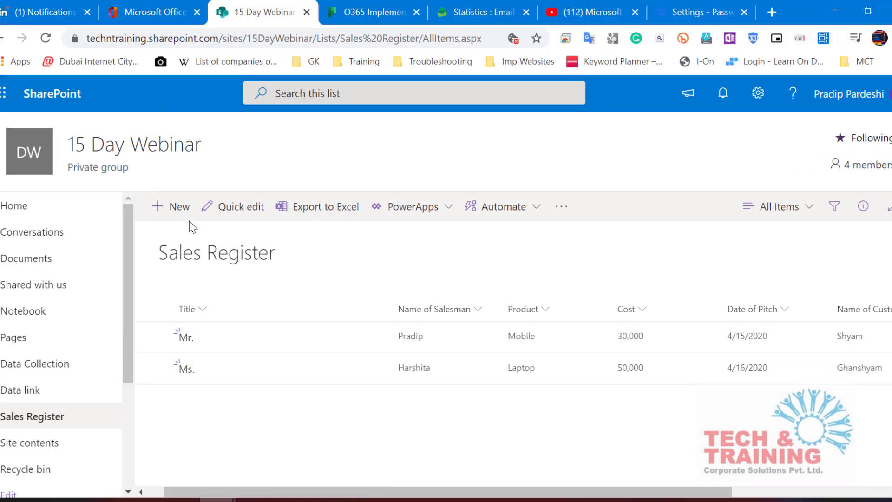
pyautogui.click(240, 208)
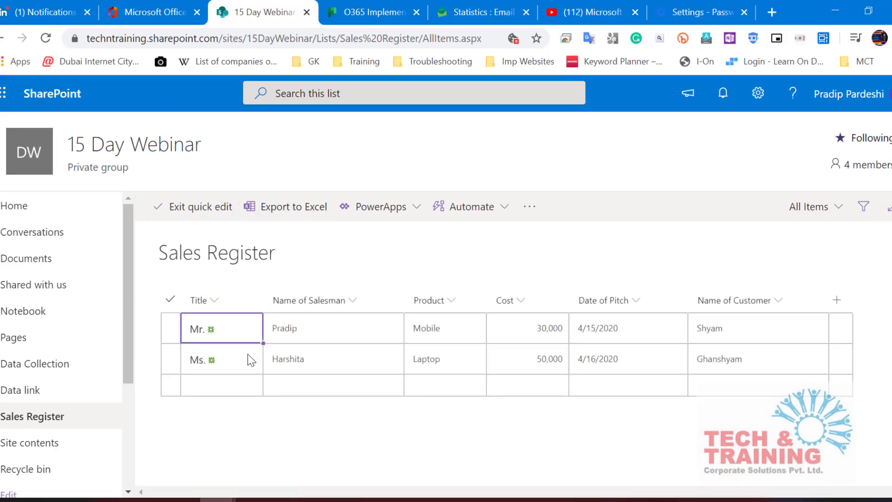
pyautogui.click(223, 387)
pyautogui.write('Mr. Pradip')
pyautogui.press('Tab')
pyautogui.write('Laptop')
pyautogui.press('Tab')
pyautogui.write('60000')
pyautogui.press('Tab')
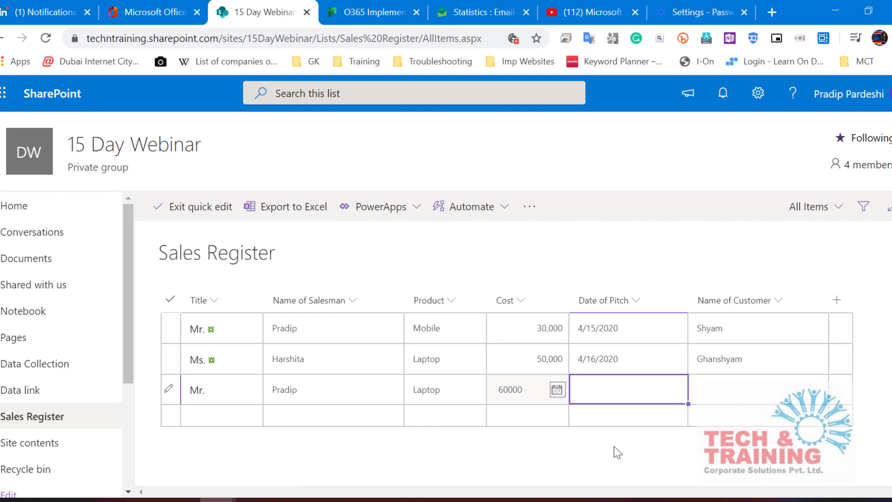
# Step: Set its pitch date to 4/17/2020, enter the customer's name, and save the row
pyautogui.click(557, 383)
pyautogui.click(654, 479)
pyautogui.click(706, 390)
pyautogui.write('Radheshyam')
pyautogui.click(200, 207)
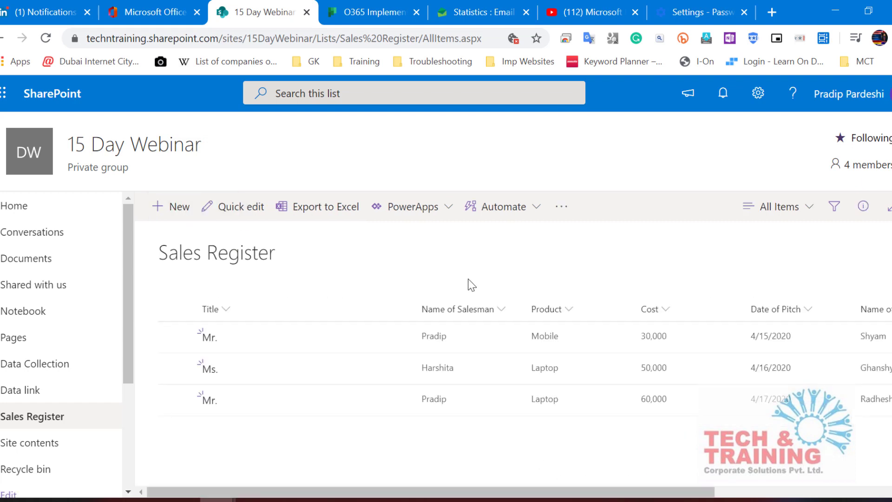
# Step: In the second user's reloaded list, start a Quick edit row with Ms. and Speaker
pyautogui.click(291, 500)
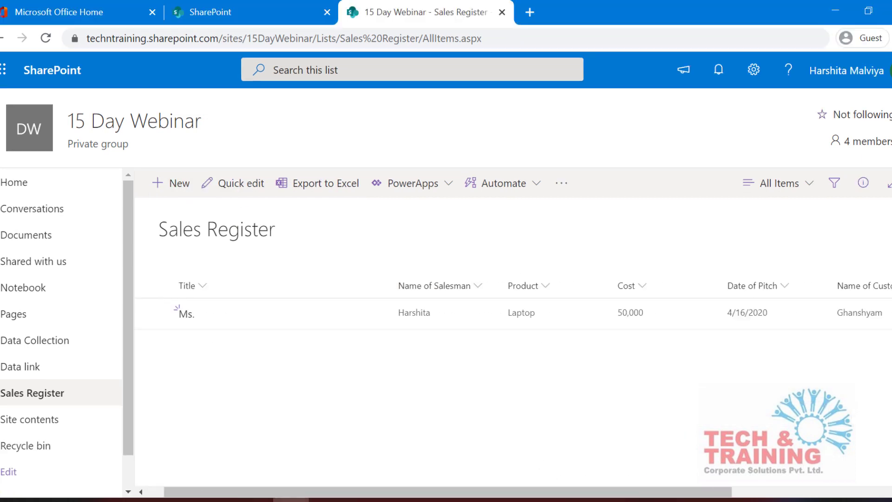
pyautogui.click(46, 40)
pyautogui.click(242, 184)
pyautogui.click(227, 341)
pyautogui.write('Ms.')
pyautogui.press('Tab')
pyautogui.press('Tab')
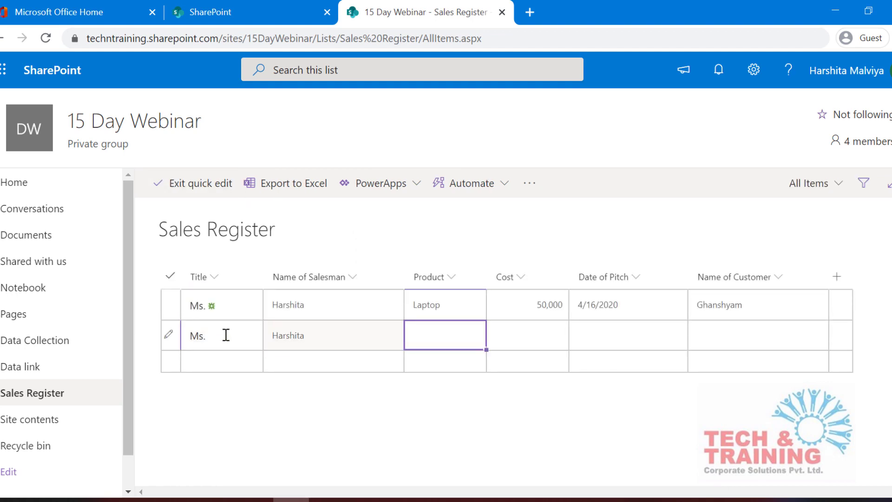
pyautogui.write('Speaker')
# Step: Enter cost 5000, pitch date 4/14/2020 and the customer's name, then save the row
pyautogui.press('Tab')
pyautogui.write('5000')
pyautogui.press('Tab')
pyautogui.write('4/14/2020')
pyautogui.press('Tab')
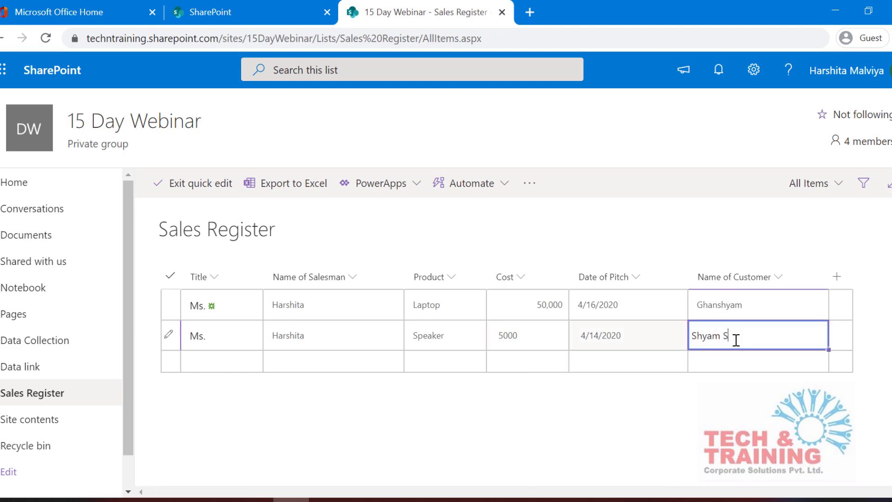
pyautogui.click(208, 186)
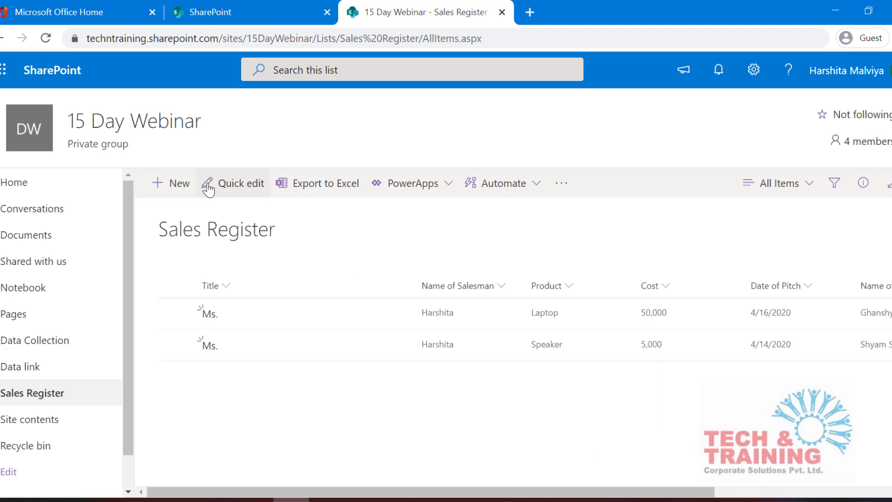
# Step: Switch to the first user's window and reload Sales Register to show all four rows
pyautogui.hotkey('alt', 'Tab')
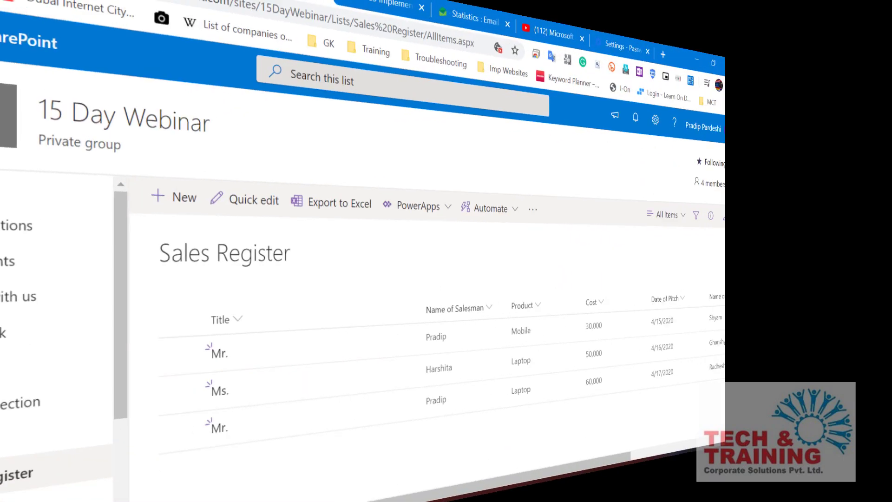
pyautogui.click(44, 40)
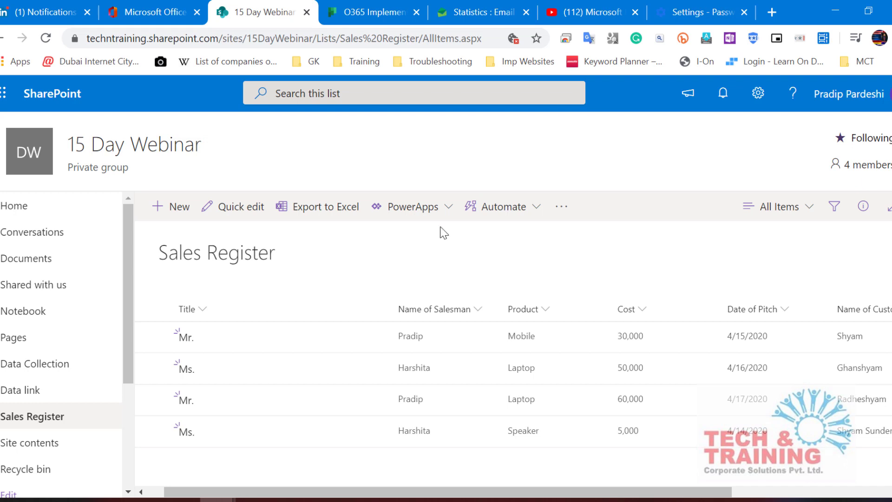
# Step: In the Sales Register's advanced settings, choose 'Read all items' and 'Create items and edit items that were created by the user'
pyautogui.click(756, 98)
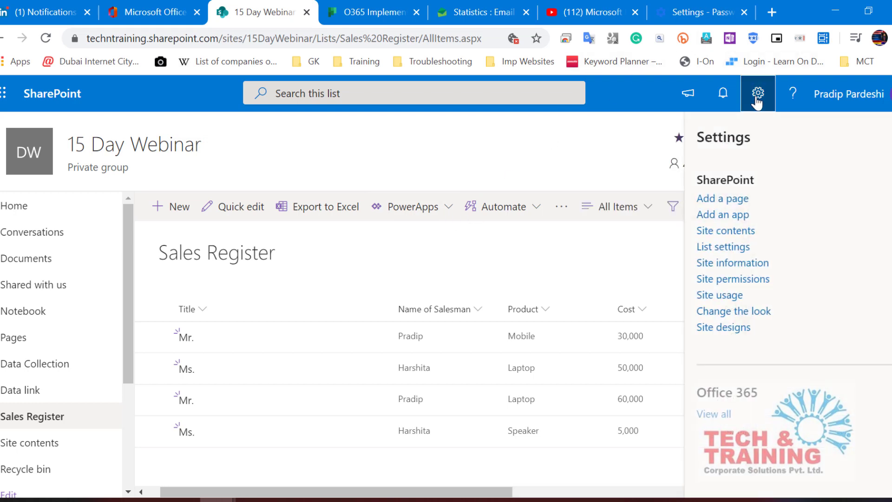
pyautogui.click(727, 247)
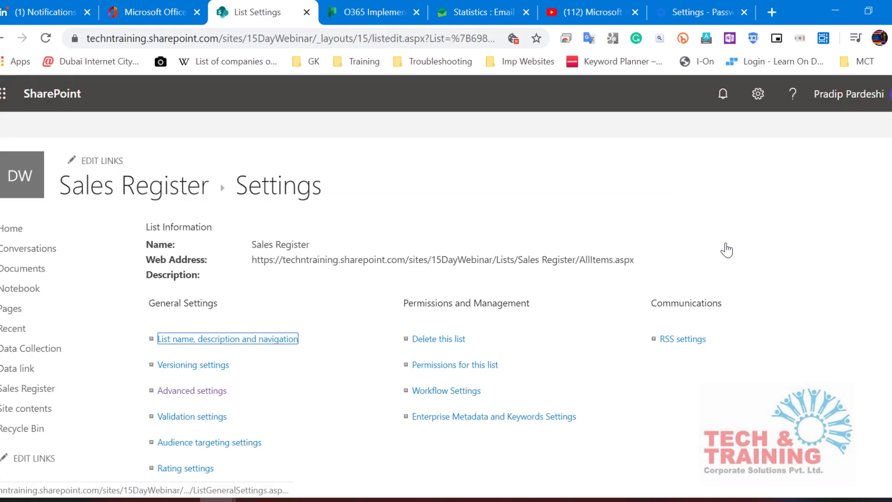
pyautogui.click(192, 391)
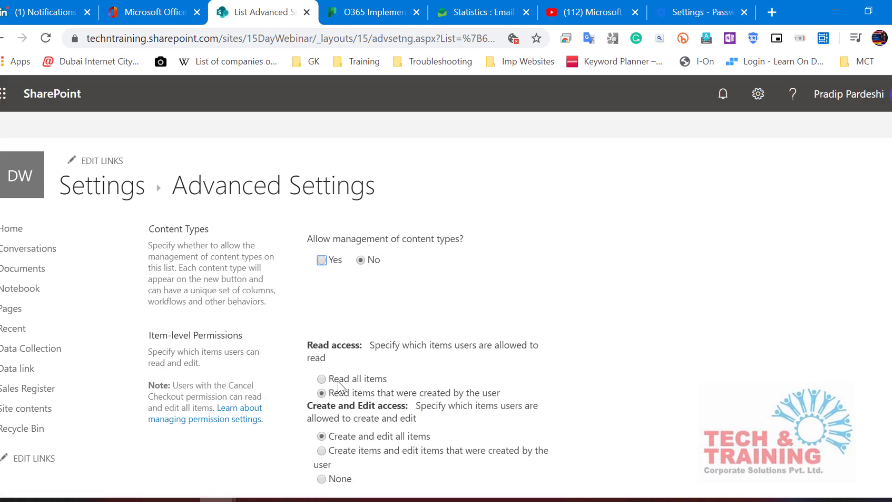
pyautogui.click(322, 380)
pyautogui.scroll(-3, 394, 380)
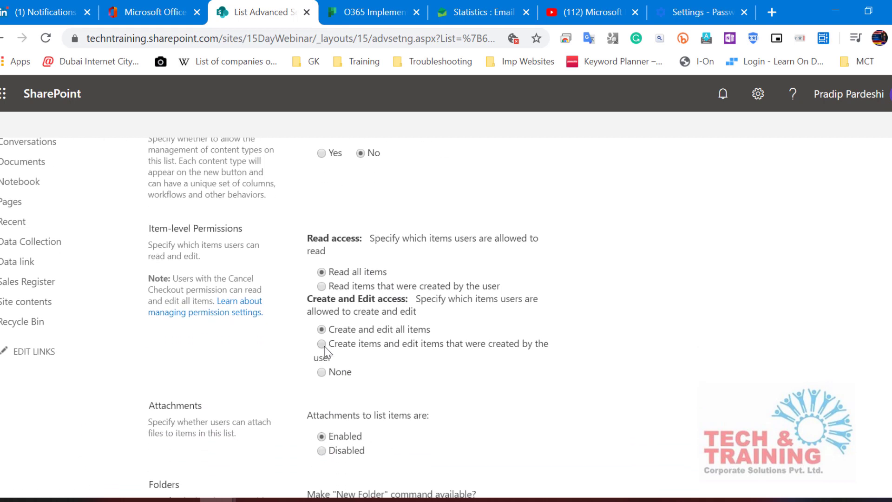
pyautogui.click(324, 347)
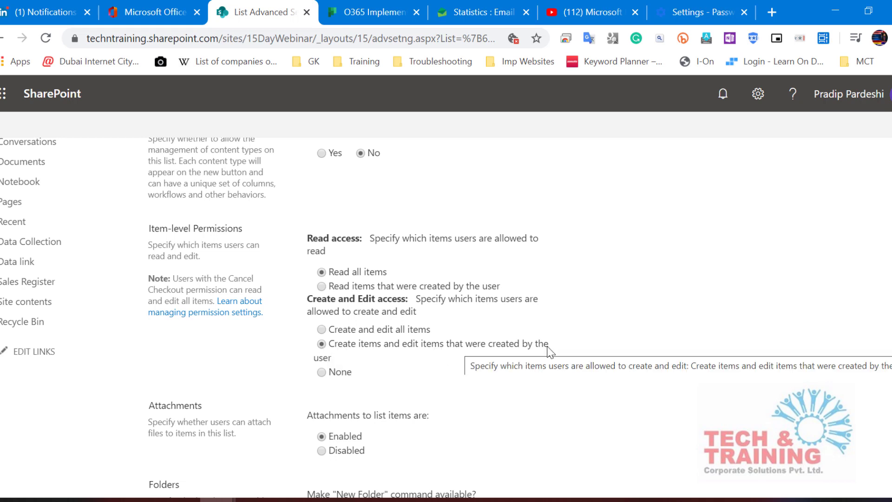
pyautogui.scroll(-15, 551, 352)
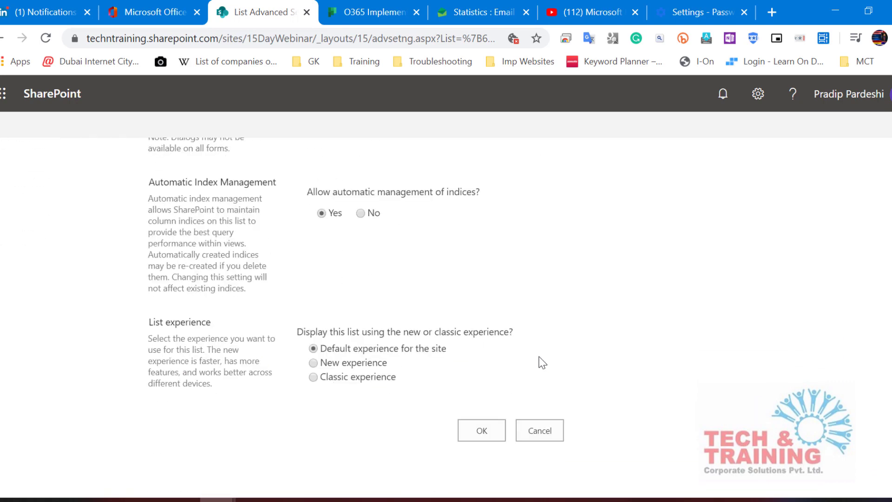
pyautogui.click(488, 432)
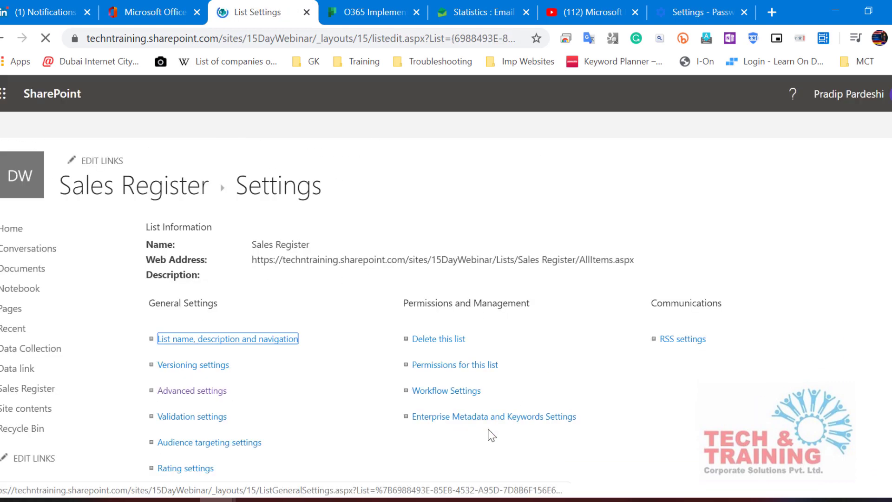
# Step: Go back to the Sales Register list from the home page and select the Mobile sale item
pyautogui.click(11, 172)
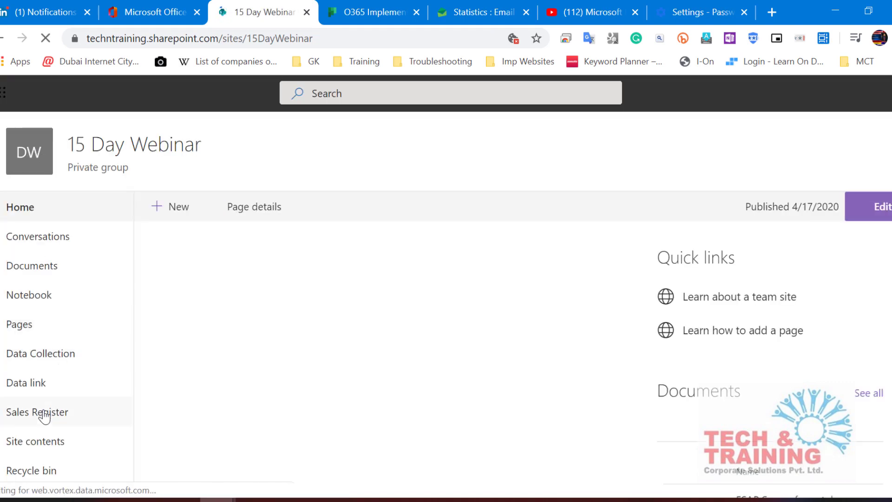
pyautogui.click(45, 413)
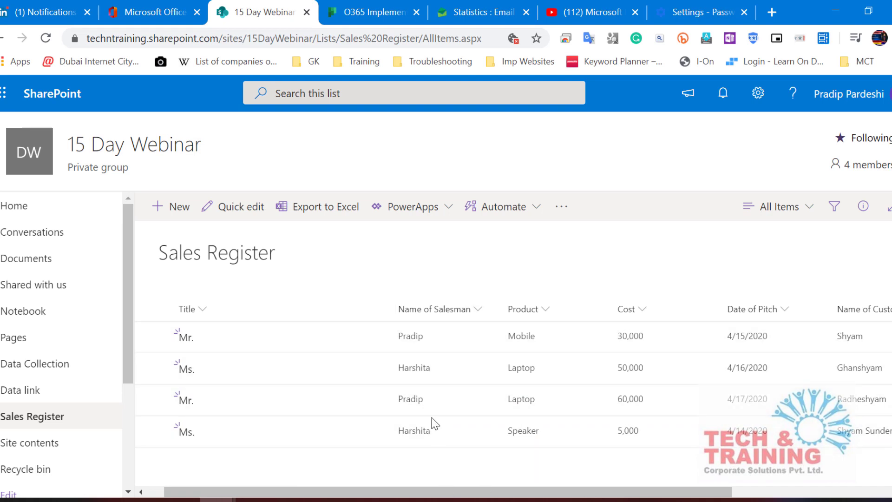
pyautogui.click(421, 343)
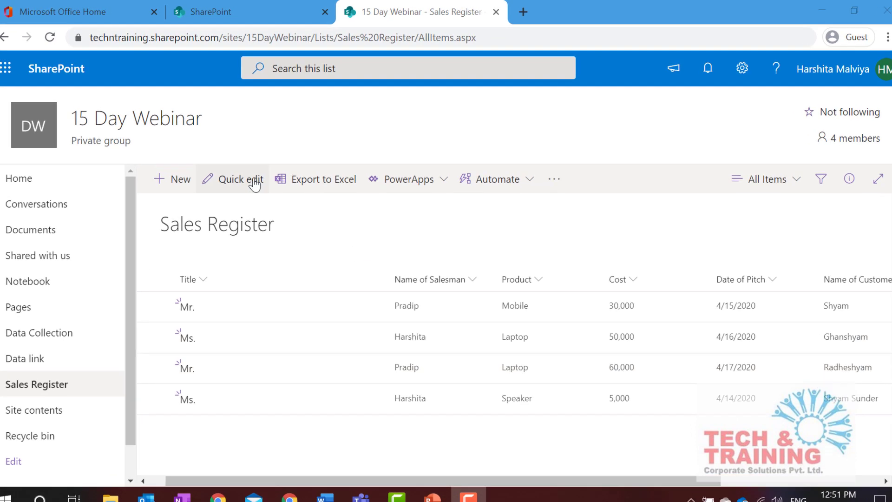
pyautogui.click(235, 188)
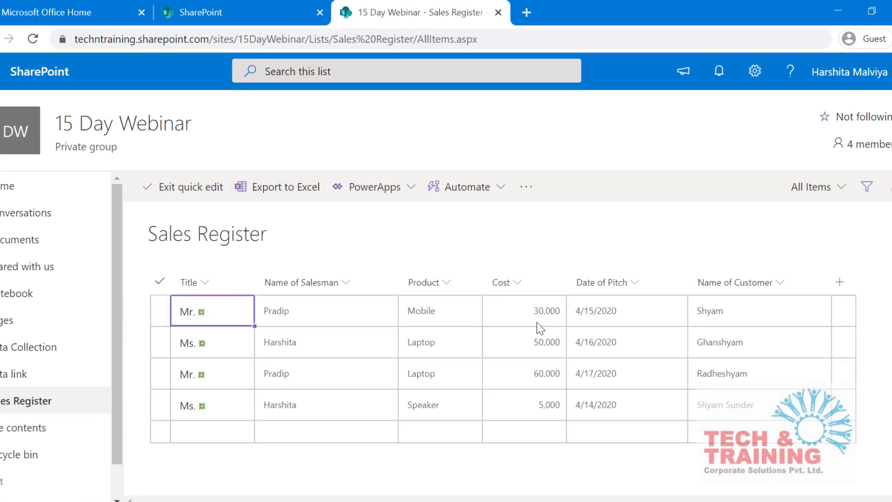
pyautogui.click(551, 315)
pyautogui.click(548, 313)
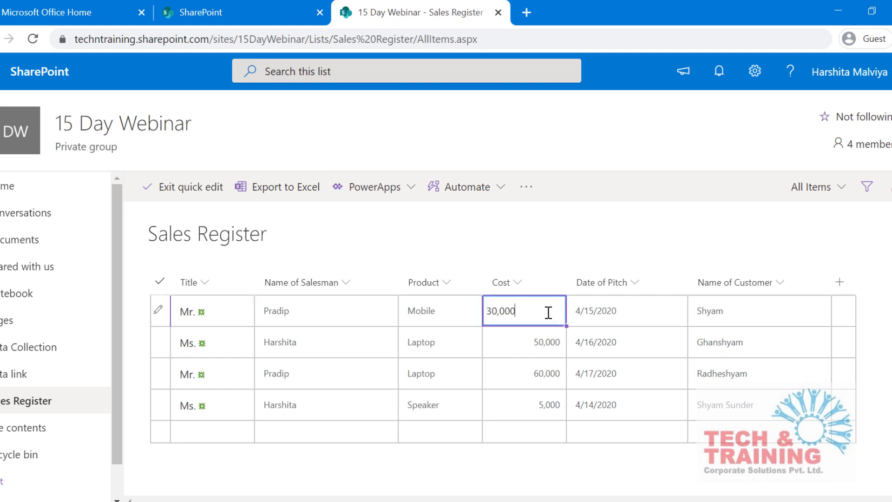
pyautogui.click(497, 310)
pyautogui.press('BackSpace')
pyautogui.click(180, 200)
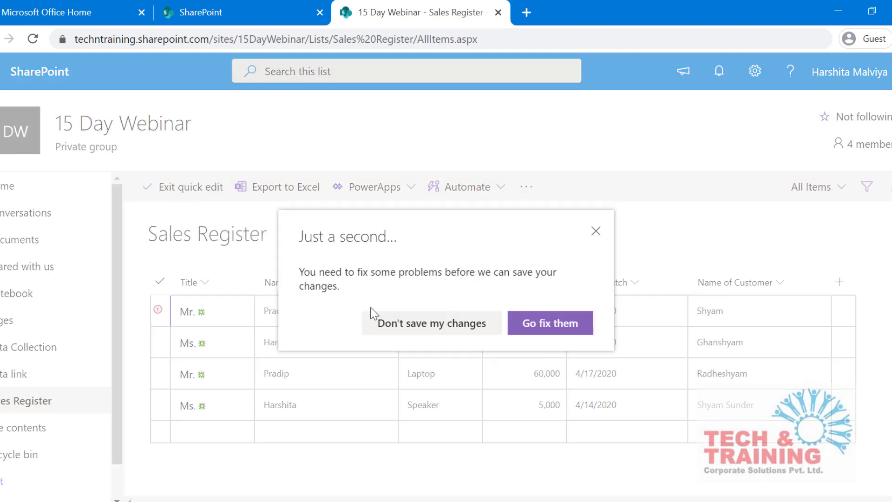
pyautogui.click(549, 324)
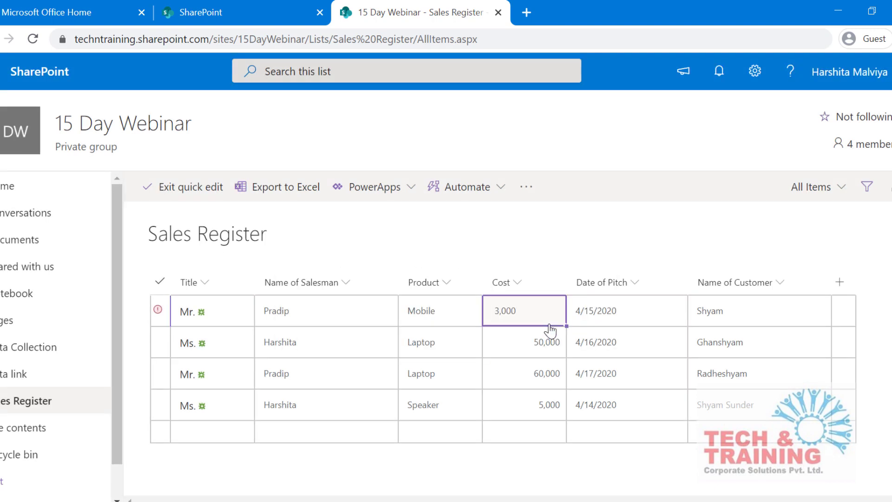
pyautogui.click(550, 323)
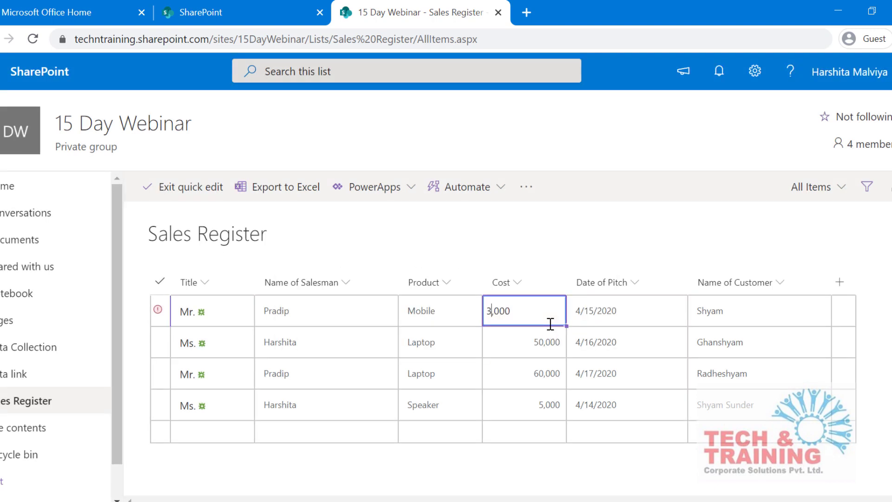
pyautogui.click(169, 188)
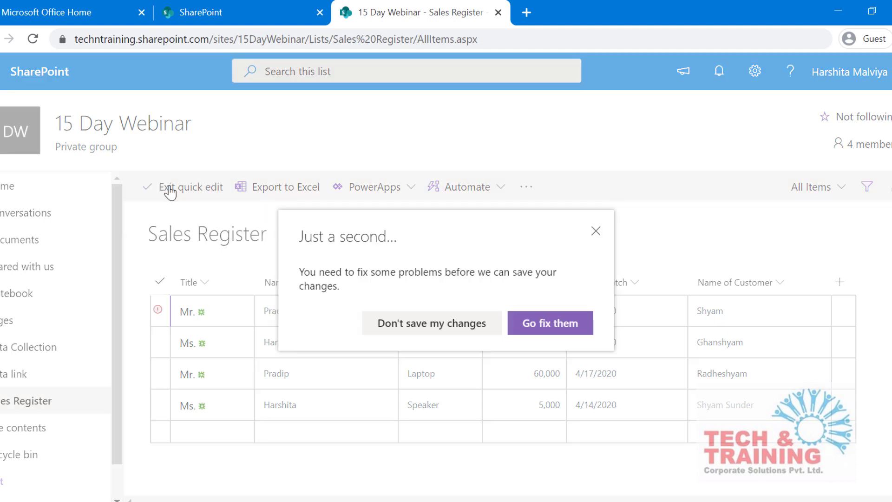
pyautogui.click(390, 325)
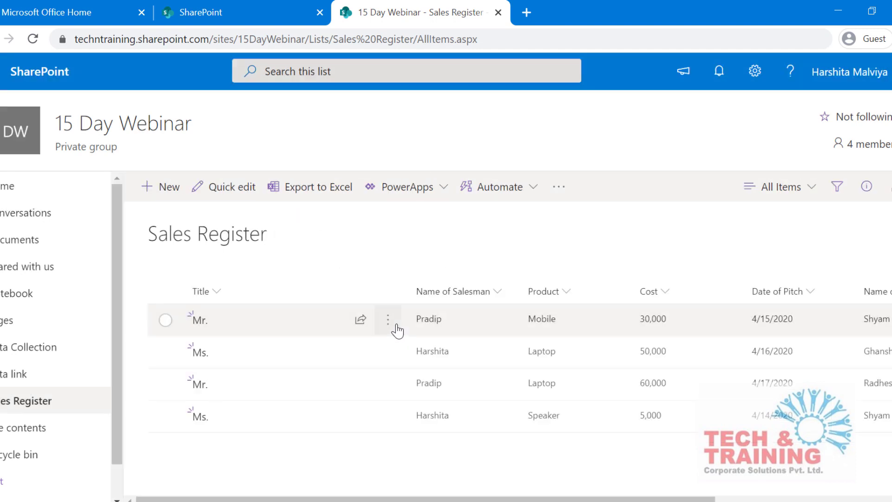
# Step: In Quick edit, change the 4/16/2020 Laptop item's Cost from 50,000 to 5000 and save
pyautogui.click(231, 187)
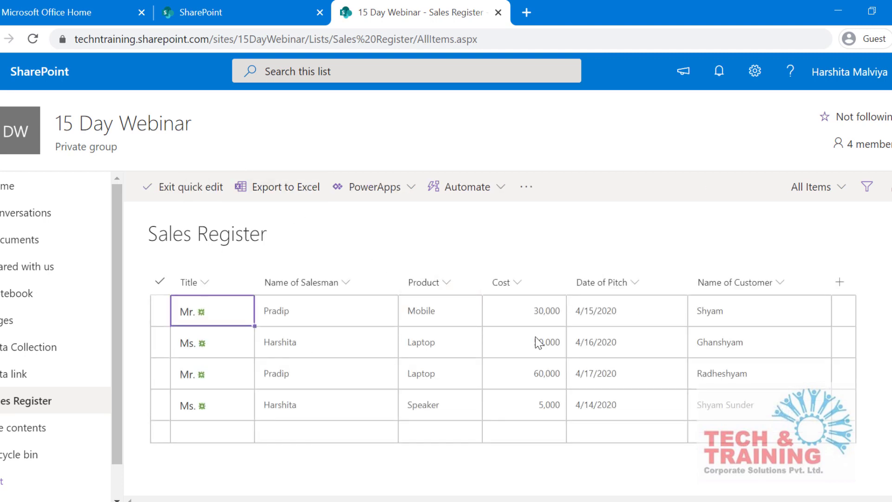
pyautogui.click(547, 344)
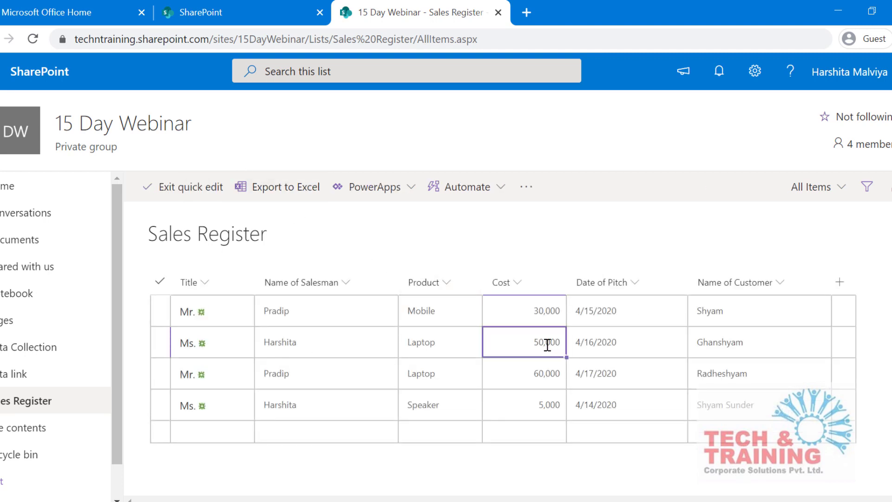
pyautogui.click(547, 345)
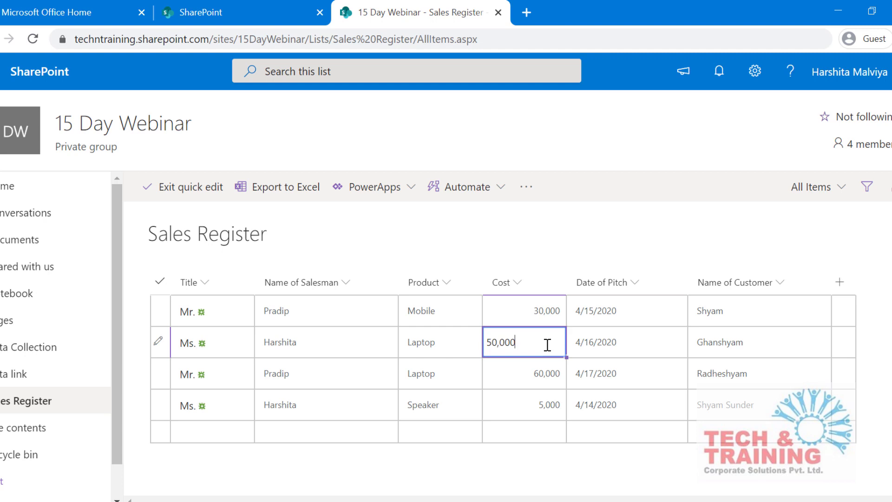
pyautogui.click(501, 344)
pyautogui.press('BackSpace')
pyautogui.press('BackSpace')
pyautogui.click(206, 191)
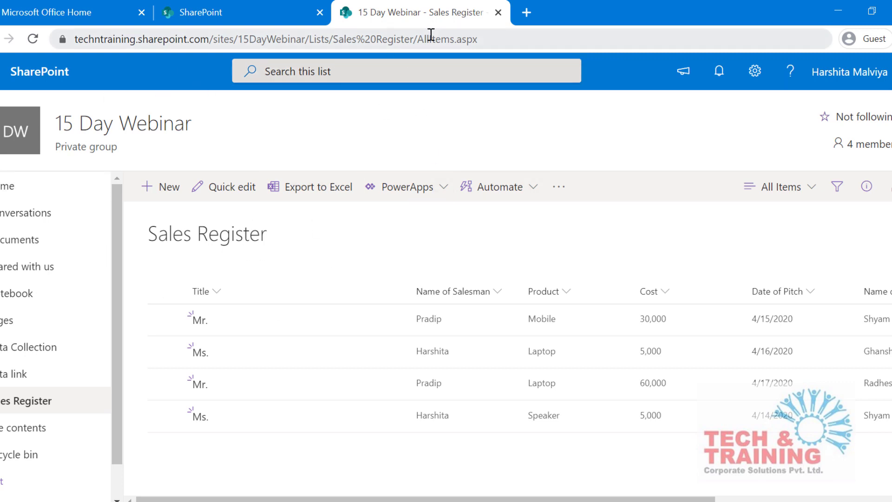
pyautogui.moveTo(415, 37); pyautogui.dragTo(32, 38)
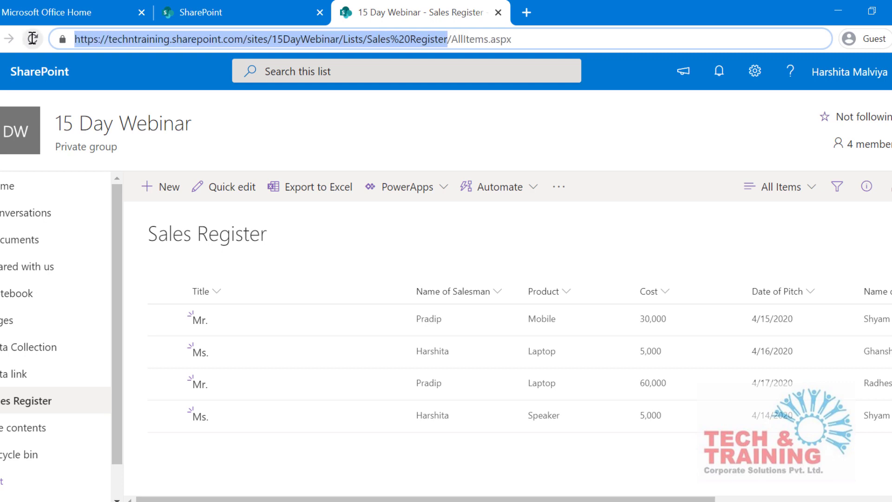